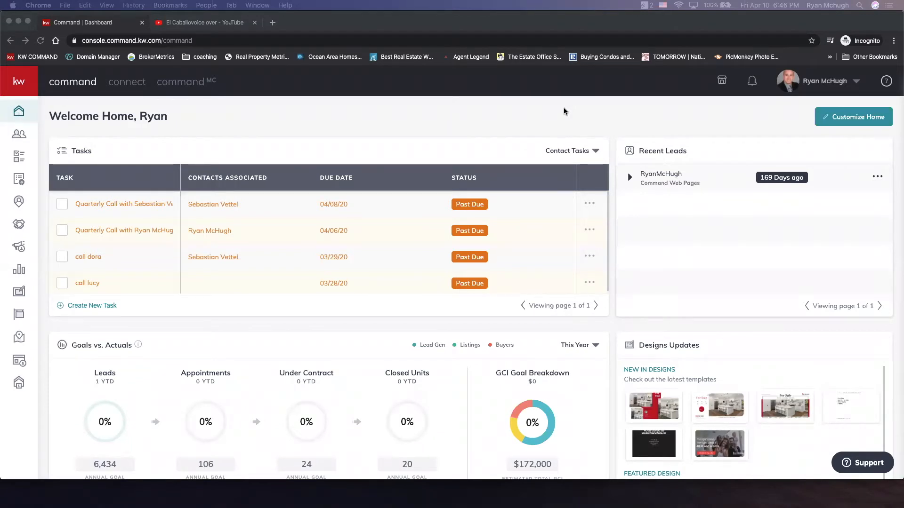
# Step: Create a new consumer landing page displayed as a standalone page
pyautogui.click(20, 84)
pyautogui.click(20, 84)
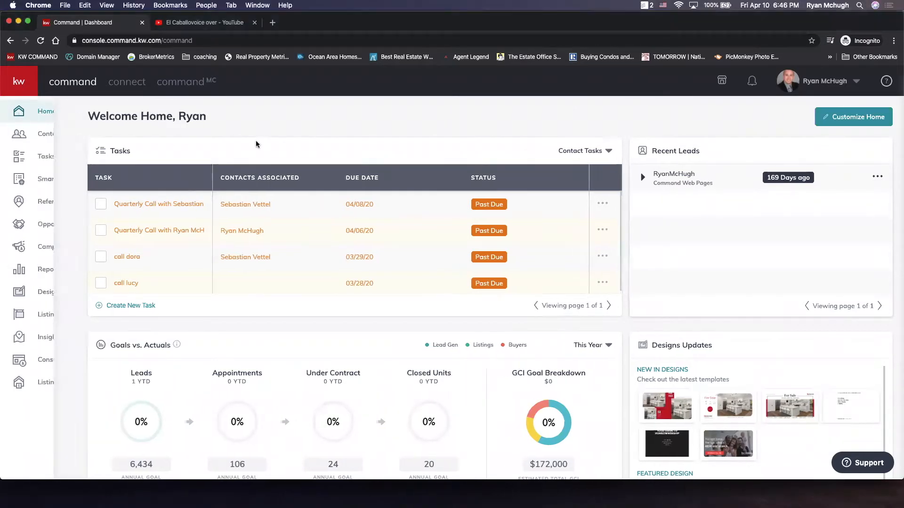
pyautogui.click(56, 361)
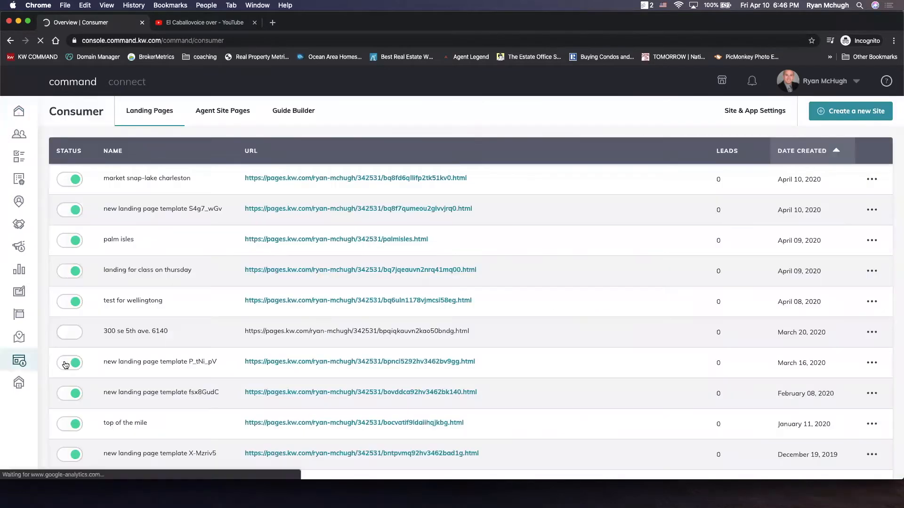
pyautogui.click(872, 118)
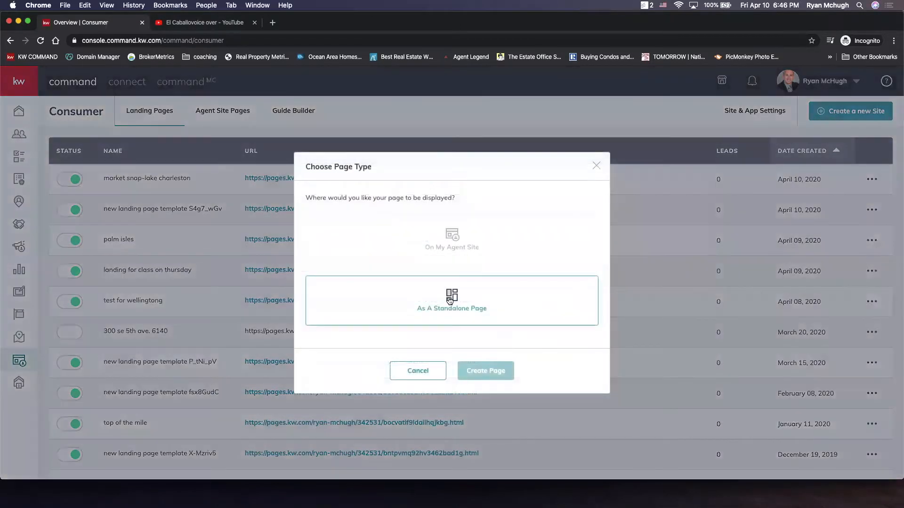
pyautogui.click(450, 301)
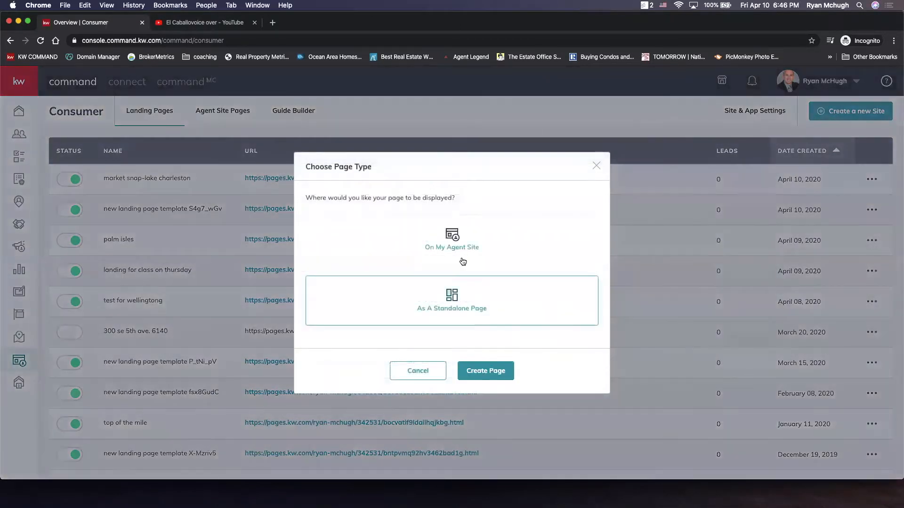
pyautogui.click(477, 370)
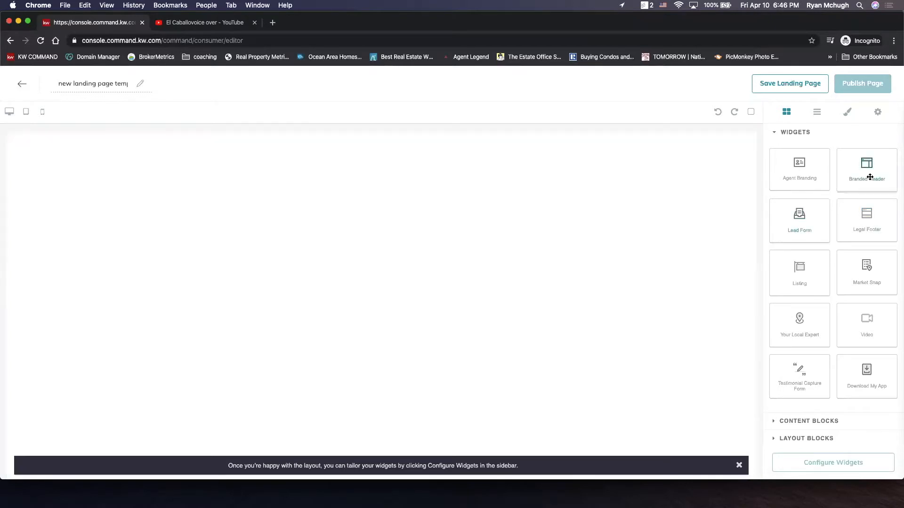
# Step: Add the Branded Header and Lead Form widgets to the page, with the Listing widget placed between them
pyautogui.moveTo(855, 179); pyautogui.dragTo(662, 169)
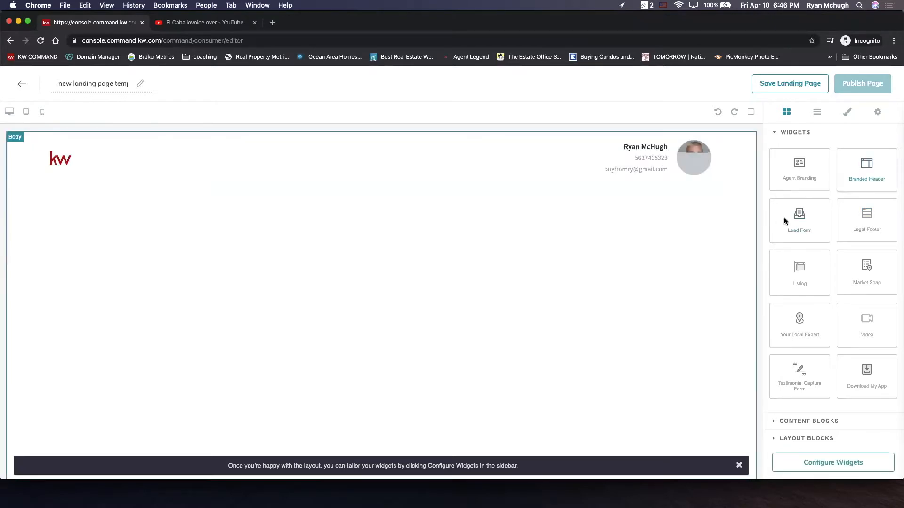
pyautogui.moveTo(792, 221); pyautogui.dragTo(640, 349)
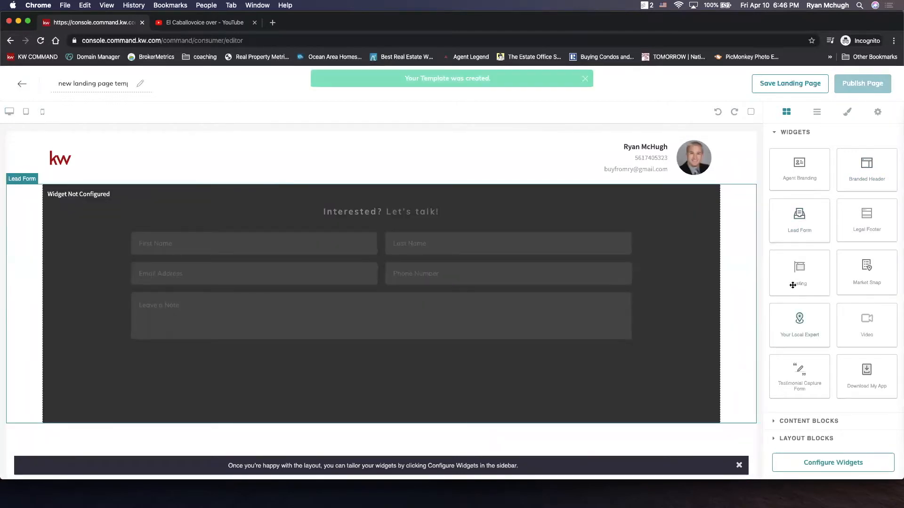
pyautogui.moveTo(809, 280); pyautogui.dragTo(658, 214)
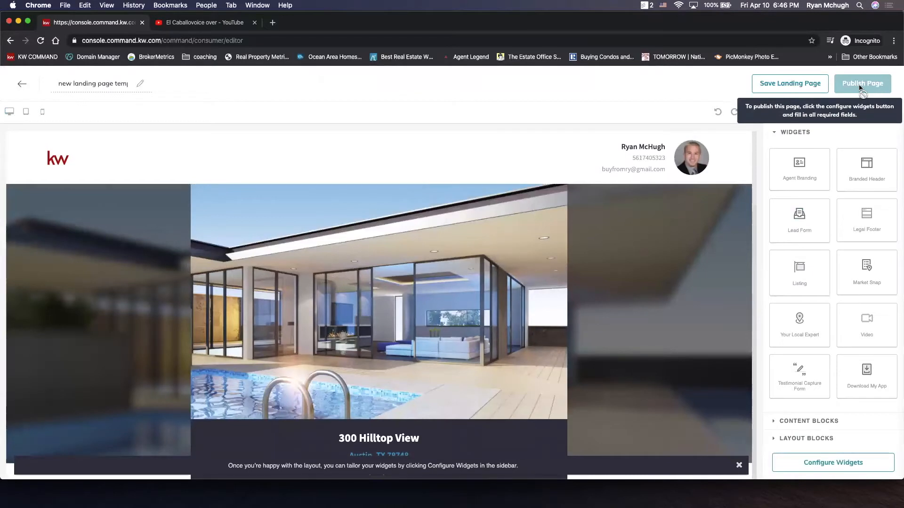
# Step: Open the Listing widget's configuration and browse the available listings
pyautogui.click(838, 468)
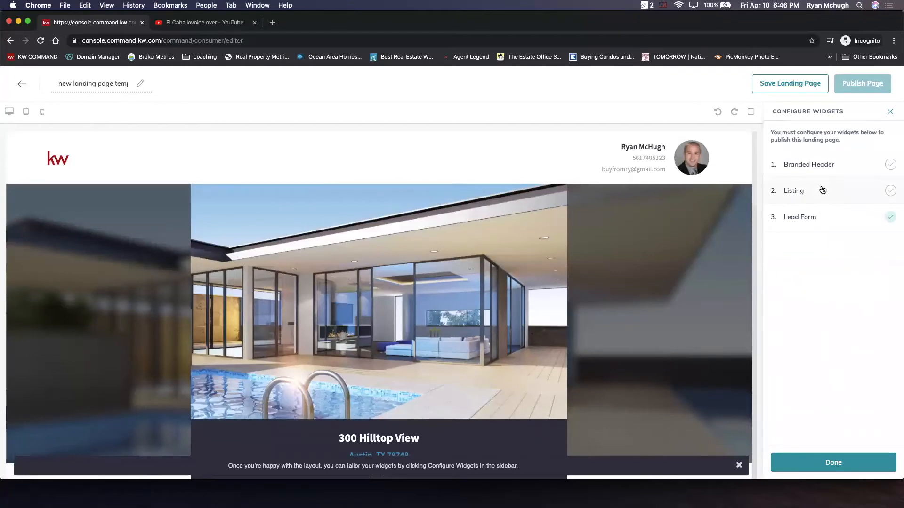
pyautogui.click(823, 191)
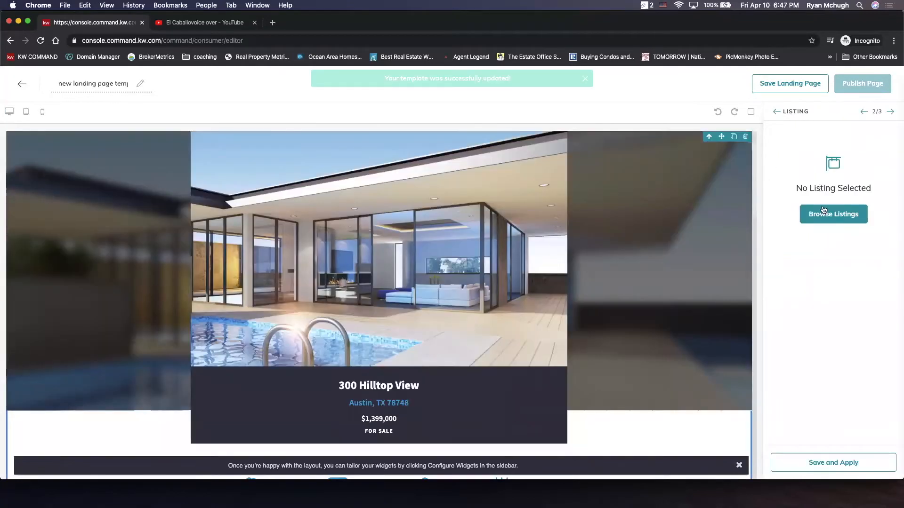
pyautogui.click(830, 222)
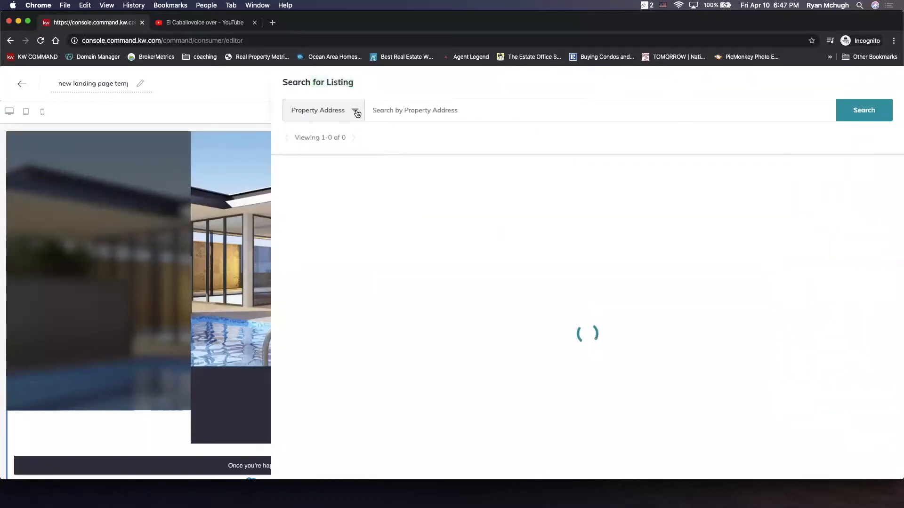
# Step: Search the listings by property address for "saint davids" and look through the results
pyautogui.click(356, 112)
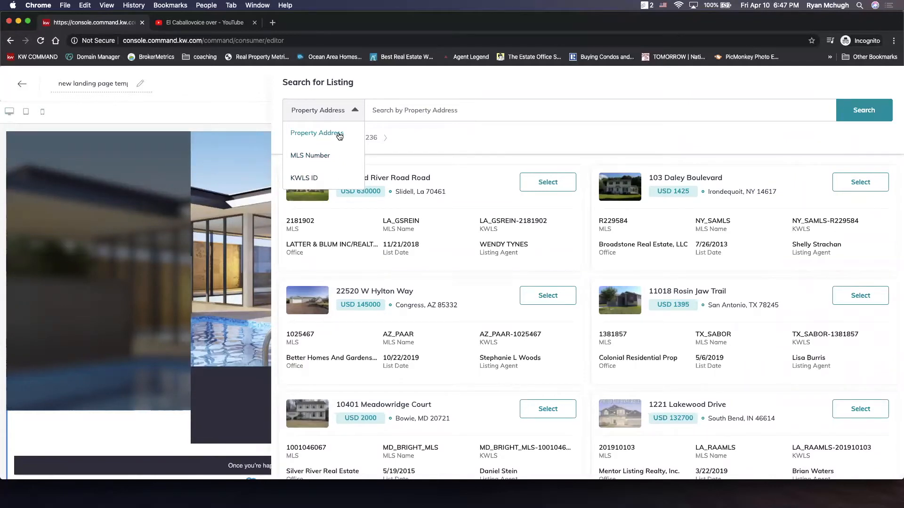
pyautogui.click(435, 115)
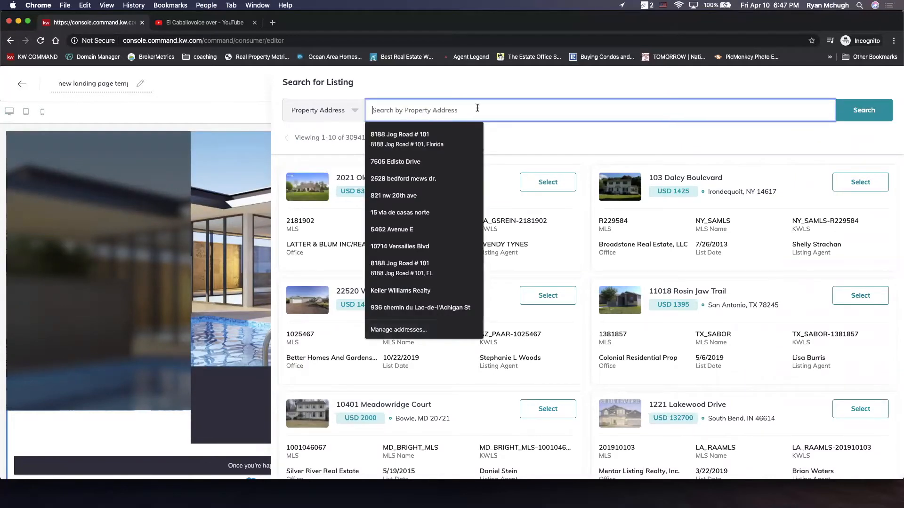
pyautogui.write('saint davids')
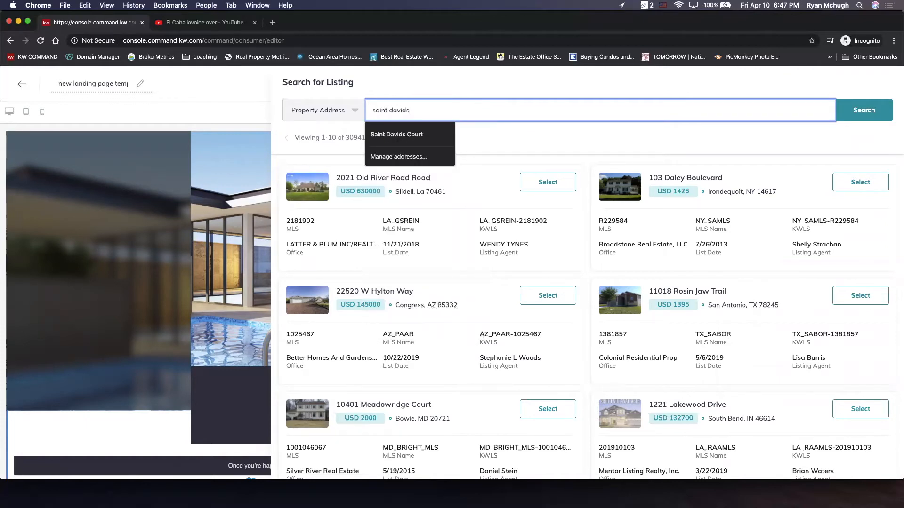
pyautogui.press('Down')
pyautogui.press('Return')
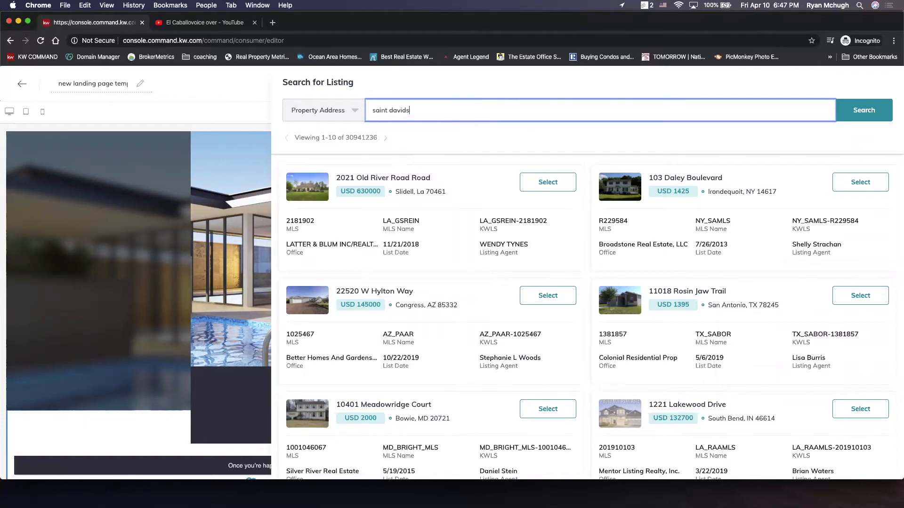
pyautogui.click(855, 116)
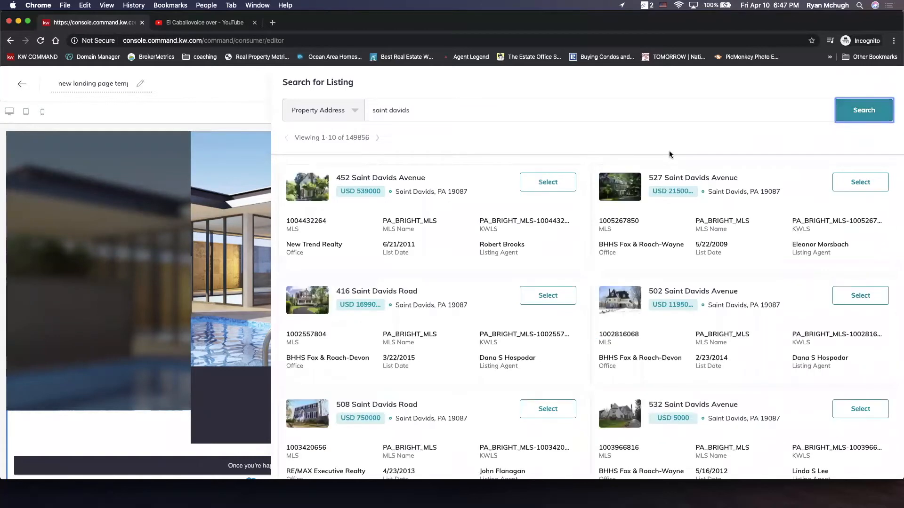
pyautogui.scroll(-3, 539, 382)
pyautogui.scroll(-2, 541, 386)
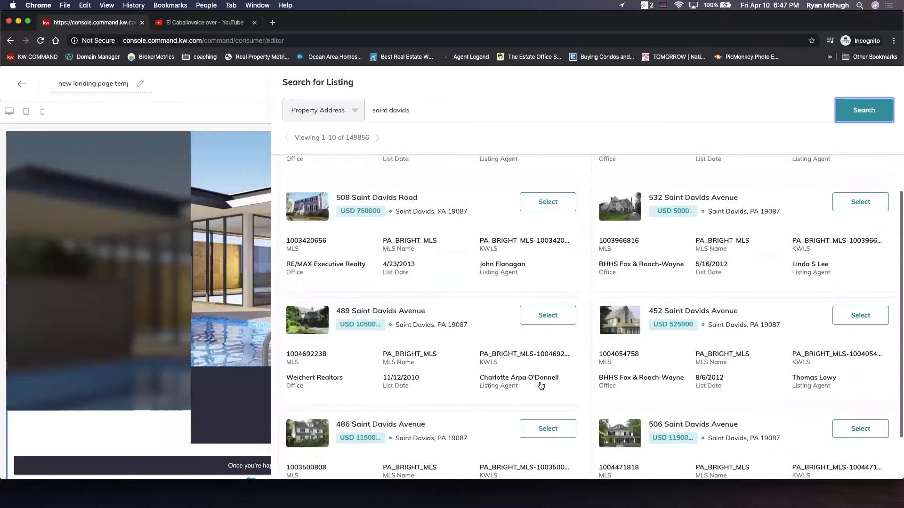
pyautogui.scroll(-2, 541, 385)
pyautogui.scroll(7, 474, 201)
# Step: Refine the property address search to "saint davids court wellington"
pyautogui.click(449, 111)
pyautogui.write('saint davids court well')
pyautogui.press('Return')
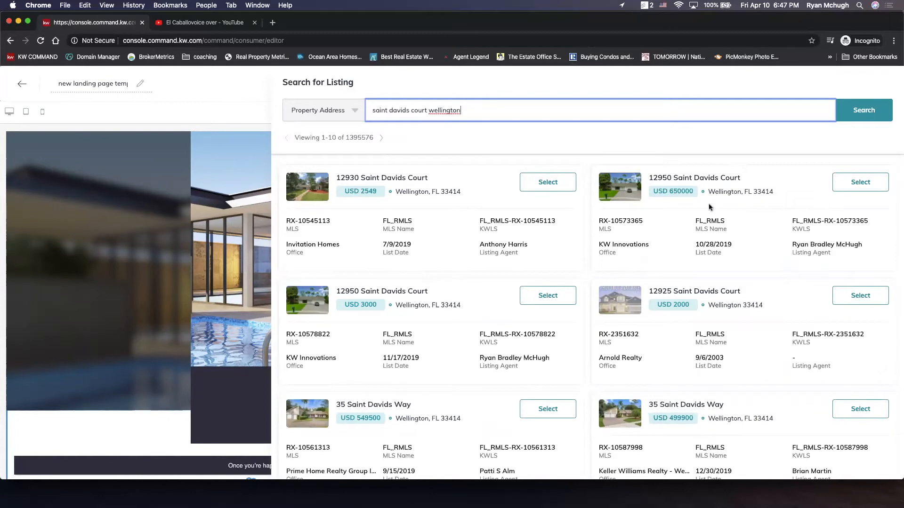
# Step: Select the USD 650000 listing, choose its second photo, the kitchen, as the header image and apply the Listing settings
pyautogui.click(865, 183)
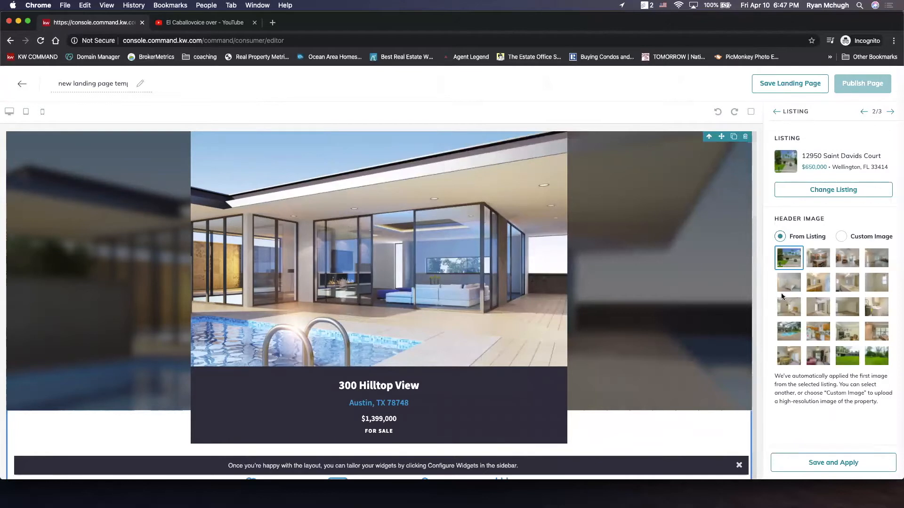
pyautogui.click(821, 259)
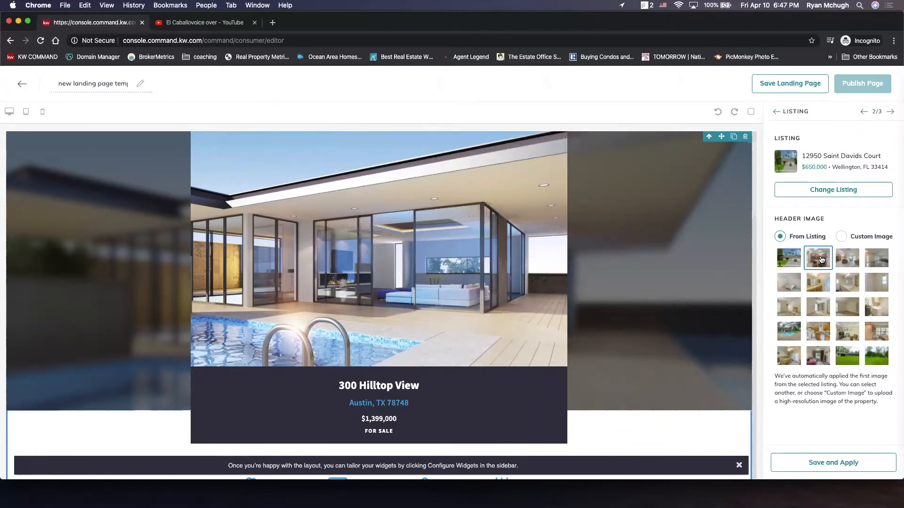
pyautogui.click(819, 462)
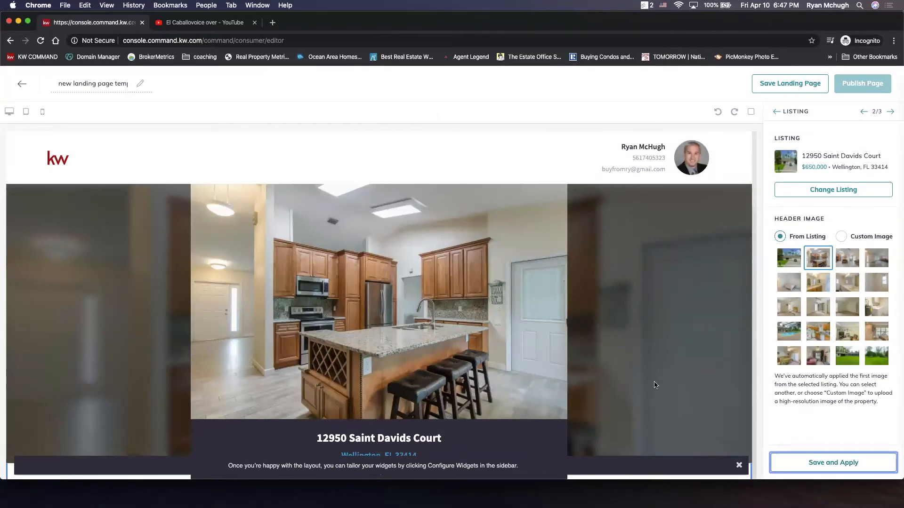
# Step: Review the listing preview on the page, including the property facts, description, photo carousel, Details & Features and map
pyautogui.scroll(-5, 655, 384)
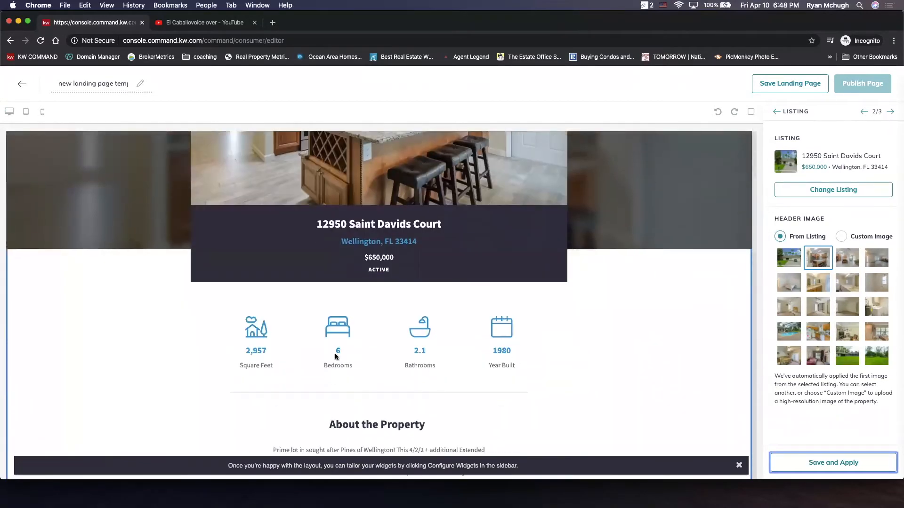
pyautogui.scroll(-5, 623, 368)
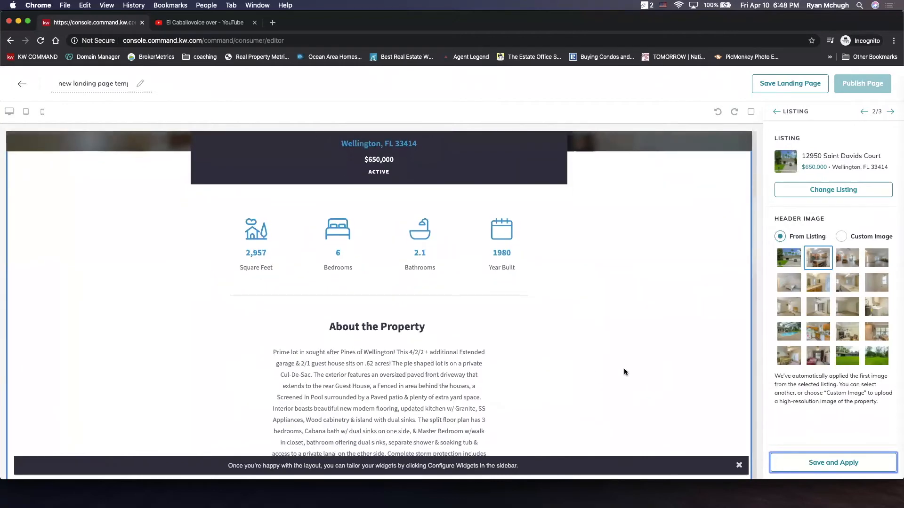
pyautogui.scroll(-6, 635, 316)
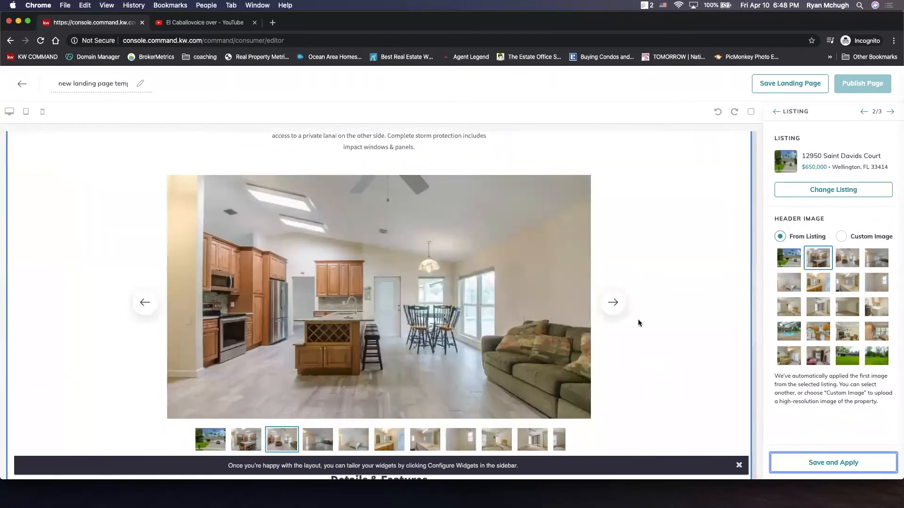
pyautogui.click(614, 251)
pyautogui.click(615, 251)
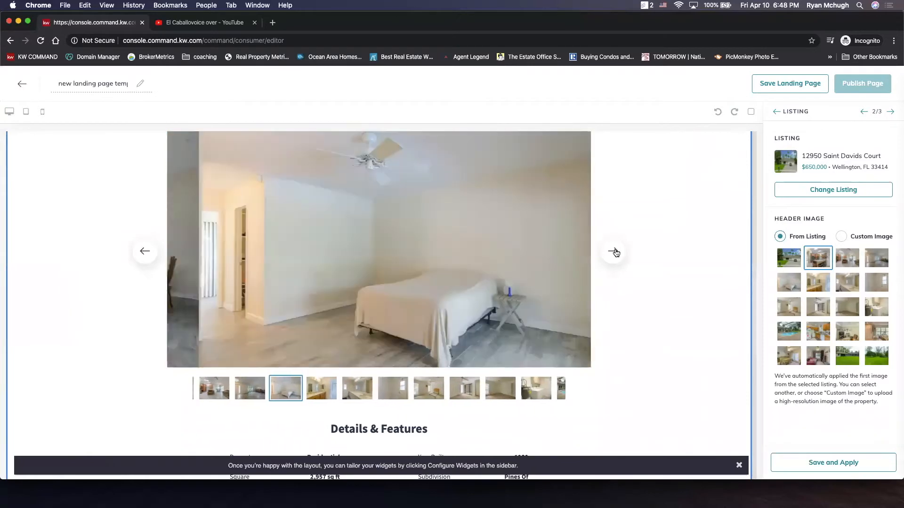
pyautogui.click(615, 251)
pyautogui.click(614, 251)
pyautogui.scroll(-5, 665, 343)
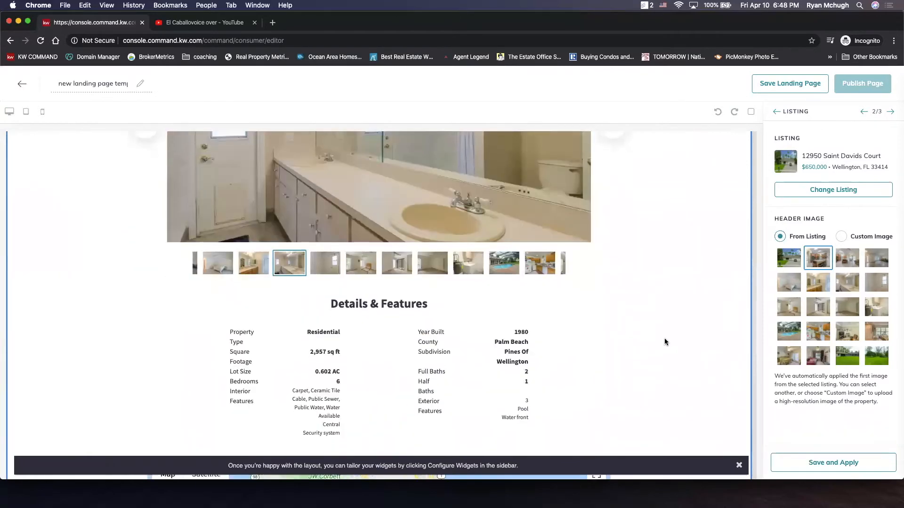
pyautogui.scroll(-5, 682, 401)
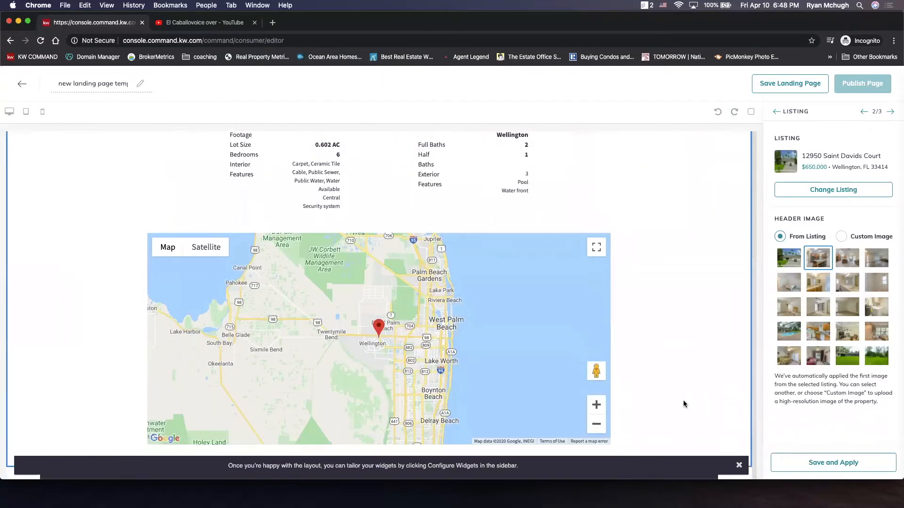
pyautogui.scroll(10, 687, 318)
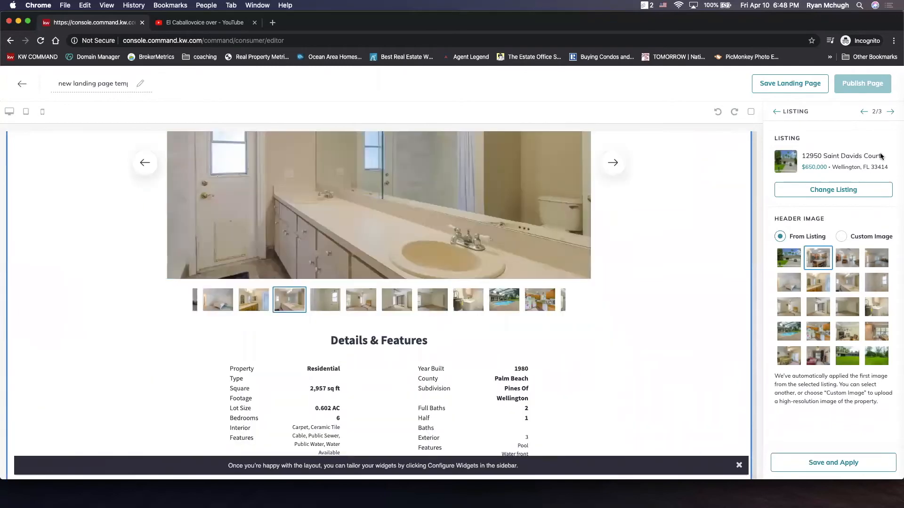
# Step: Copy the selected listing's street address and save the Listing widget
pyautogui.moveTo(883, 158); pyautogui.dragTo(801, 157)
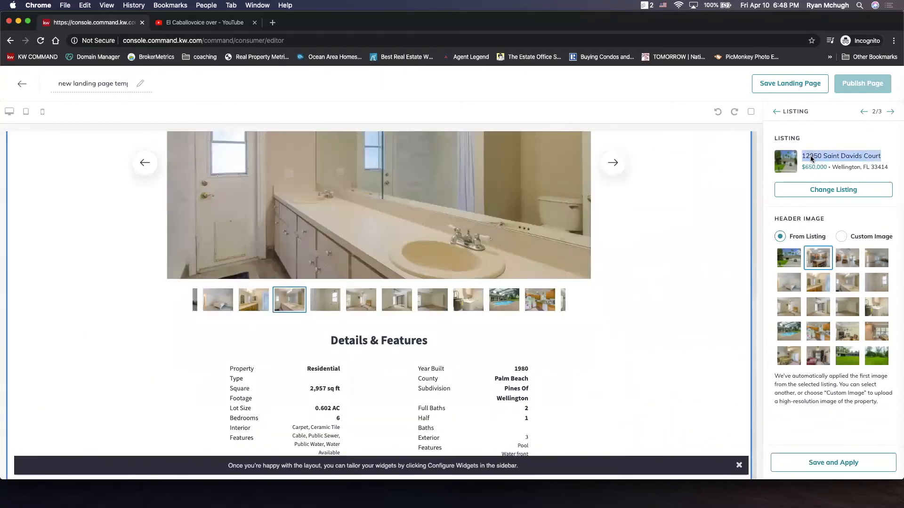
pyautogui.rightClick(811, 157)
pyautogui.click(801, 176)
pyautogui.click(826, 472)
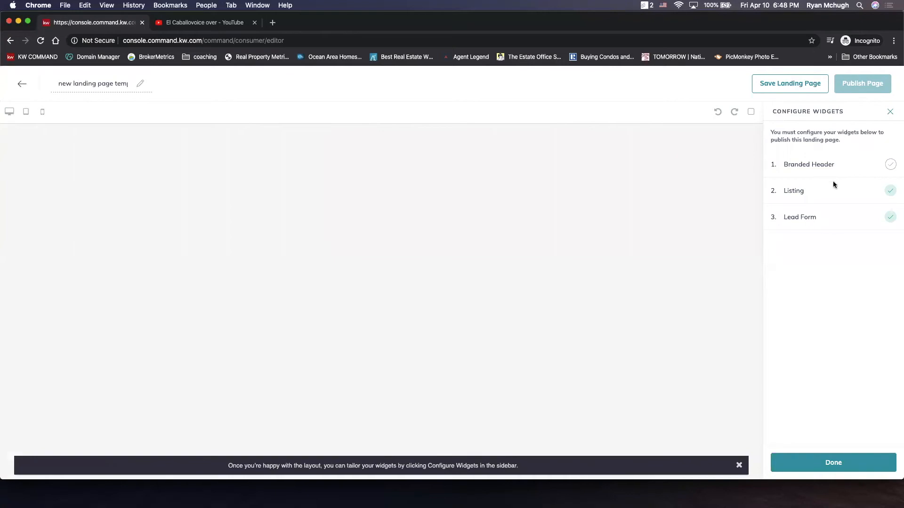
# Step: Paste the copied listing address as the Branded Header's Header Text and apply the settings
pyautogui.click(820, 165)
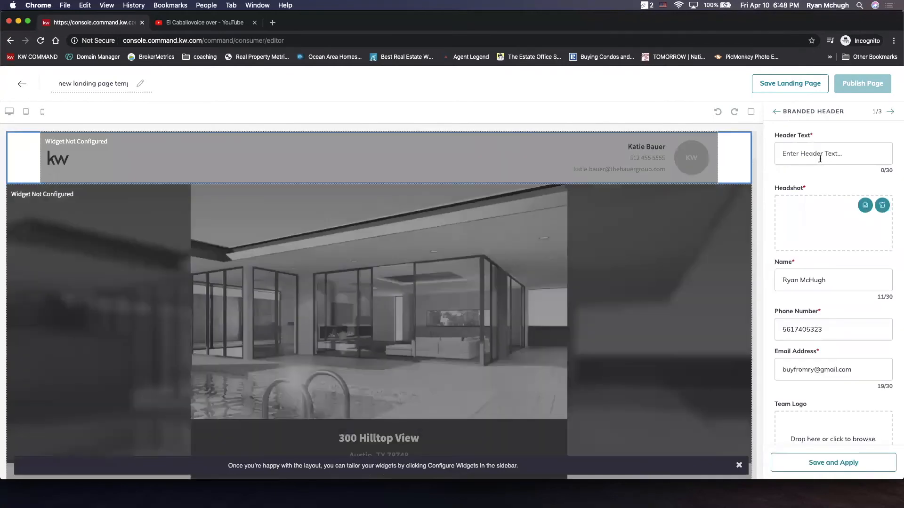
pyautogui.click(822, 158)
pyautogui.rightClick(822, 157)
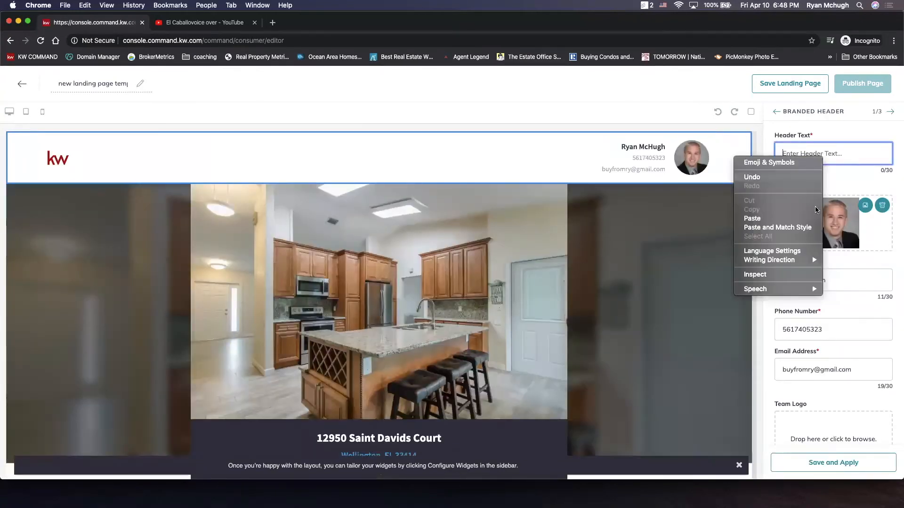
pyautogui.click(814, 215)
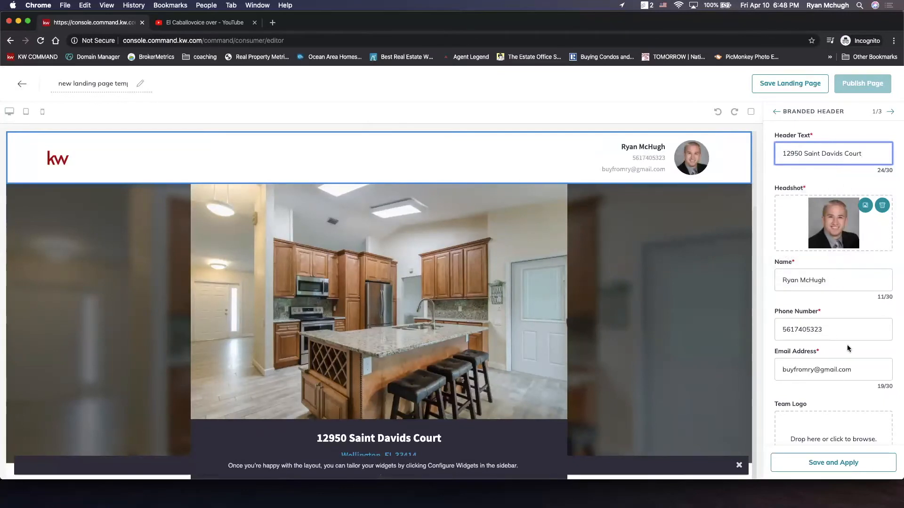
pyautogui.scroll(-1, 833, 337)
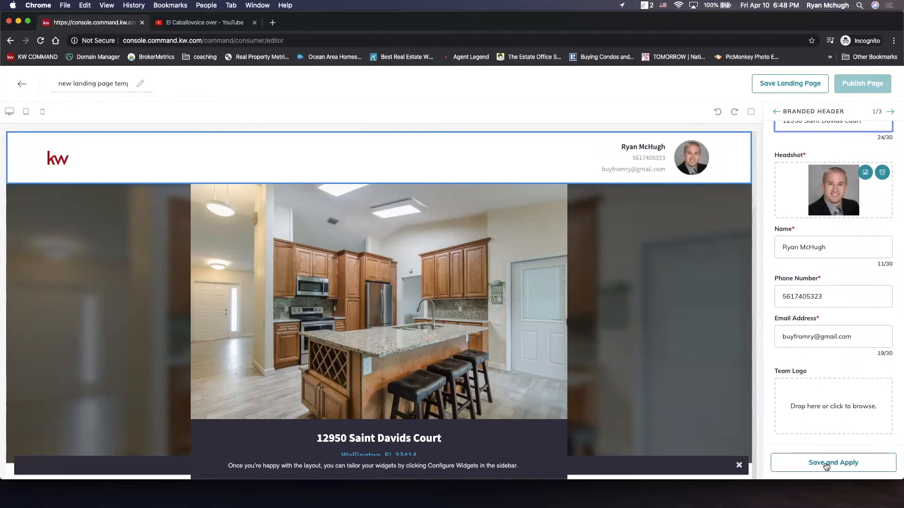
pyautogui.click(826, 464)
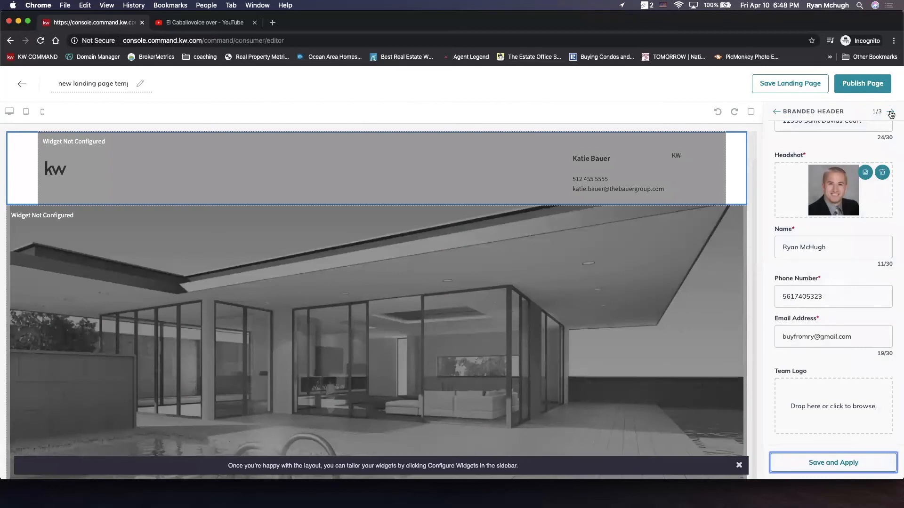
# Step: Set the Lead Form's header text to "Buy this house!" and apply the widget settings
pyautogui.click(891, 113)
pyautogui.click(891, 113)
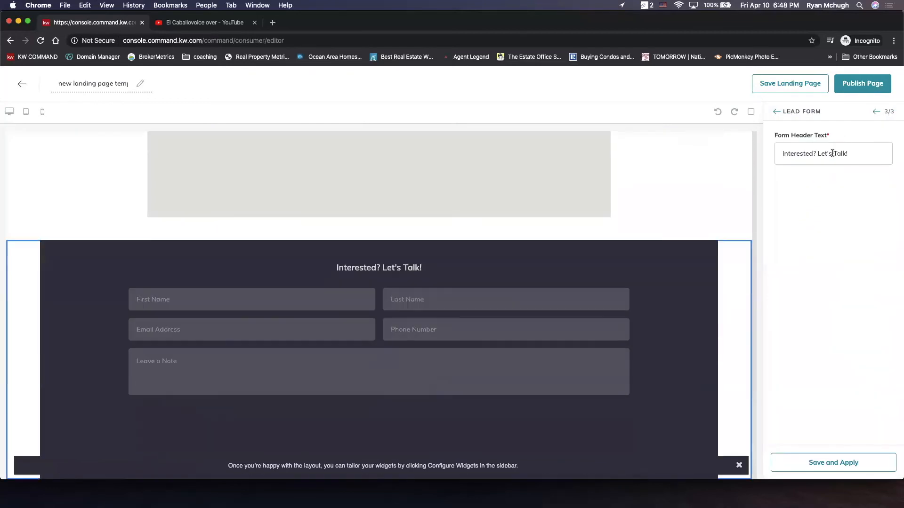
pyautogui.tripleClick(833, 153)
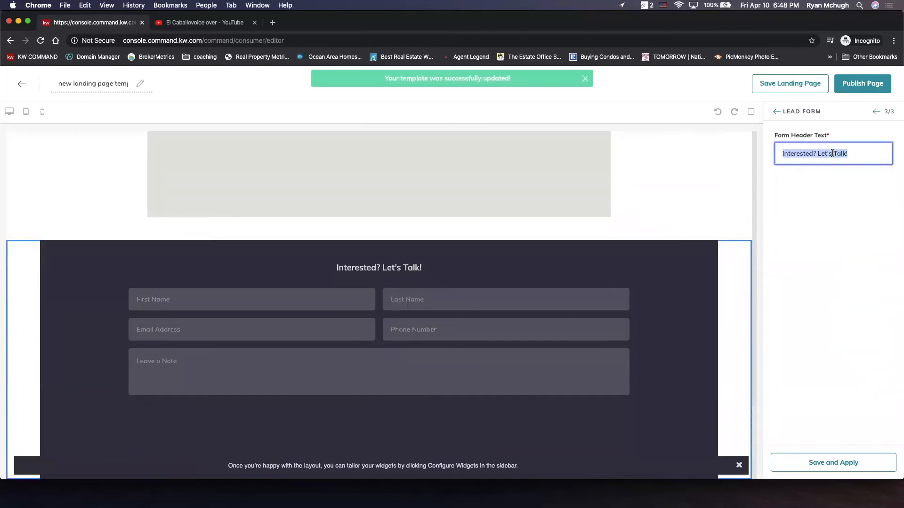
pyautogui.write('Buy')
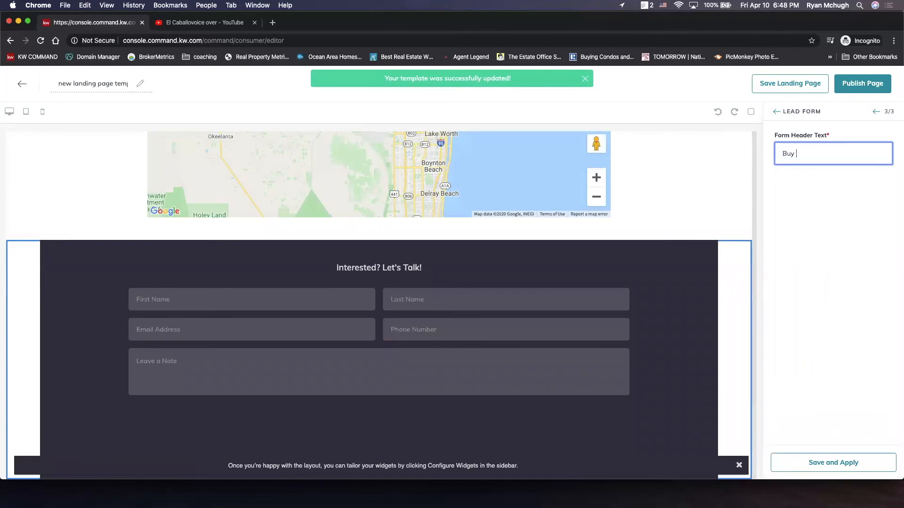
pyautogui.write(' this house!')
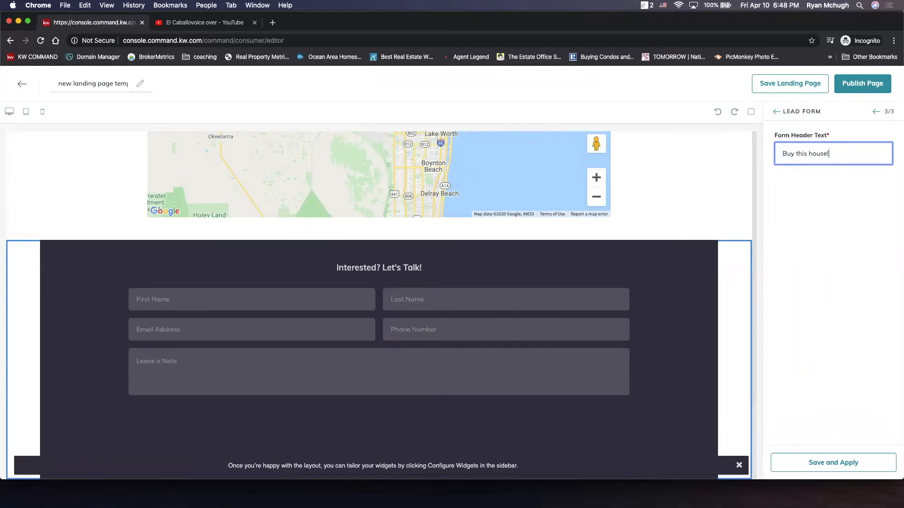
pyautogui.click(842, 465)
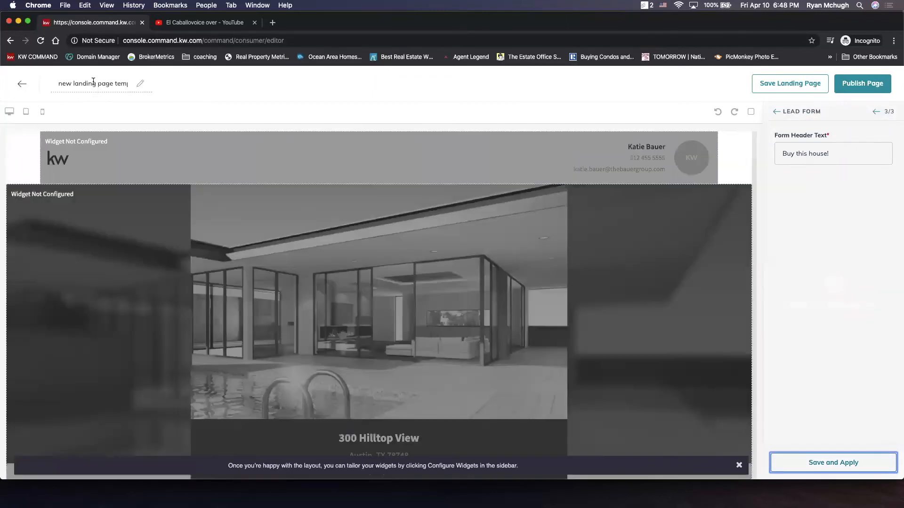
# Step: Rename the landing page to "saint davids landing page"
pyautogui.tripleClick(93, 82)
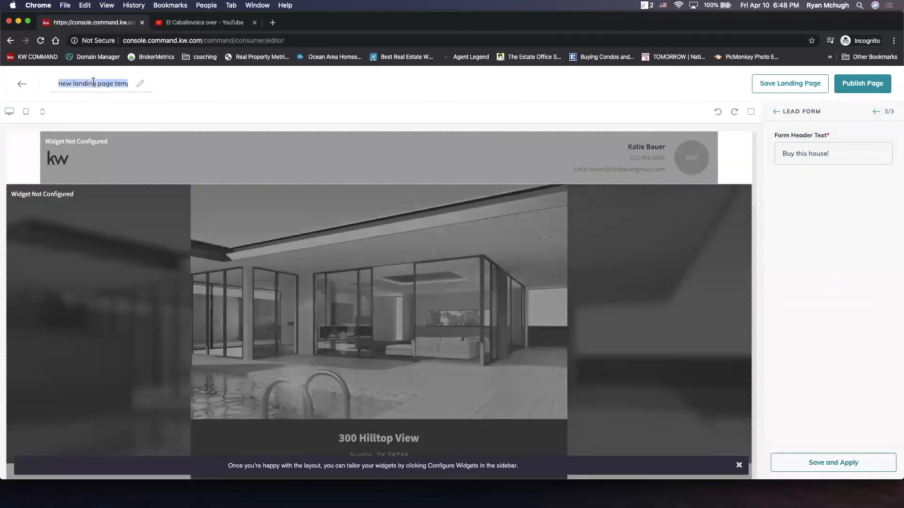
pyautogui.write('satind')
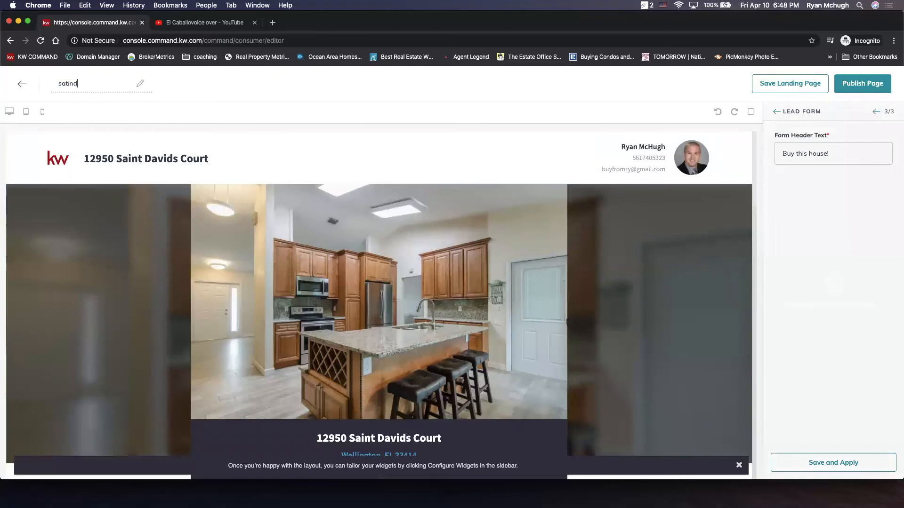
pyautogui.press('BackSpace')
pyautogui.press('BackSpace')
pyautogui.press('BackSpace')
pyautogui.write('int davids landing page')
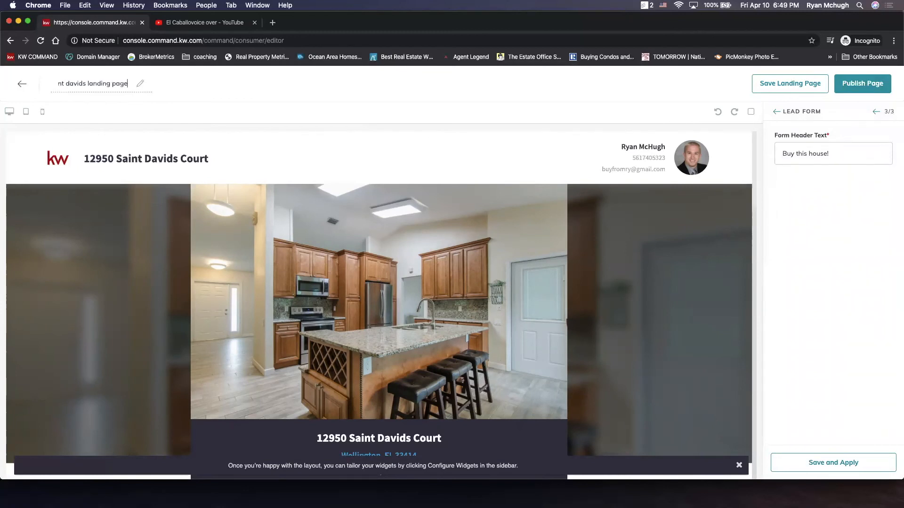
# Step: Preview the page in desktop, tablet and phone layouts and publish it as a landing page
pyautogui.click(9, 113)
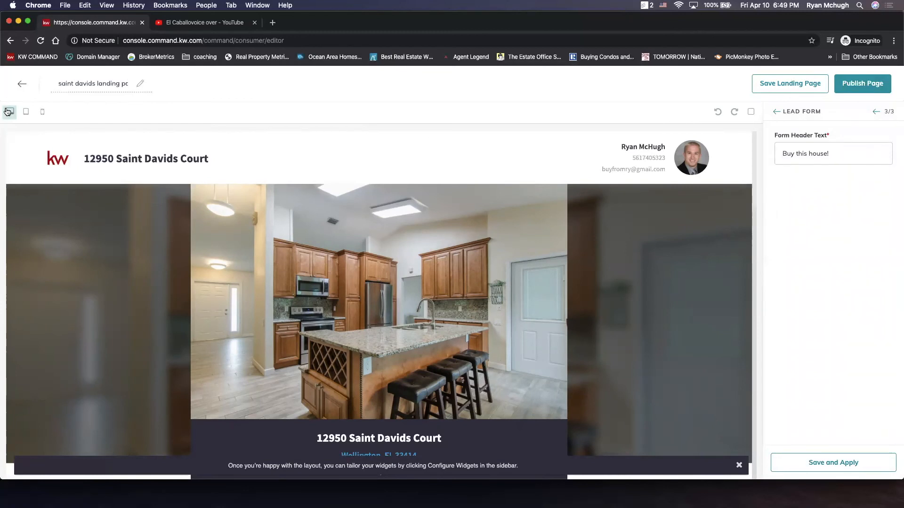
pyautogui.click(26, 112)
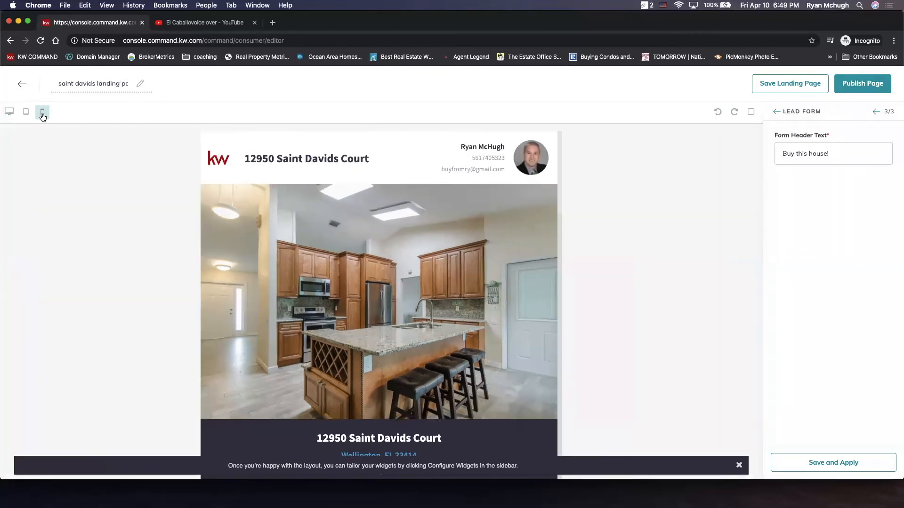
pyautogui.click(43, 112)
pyautogui.click(871, 90)
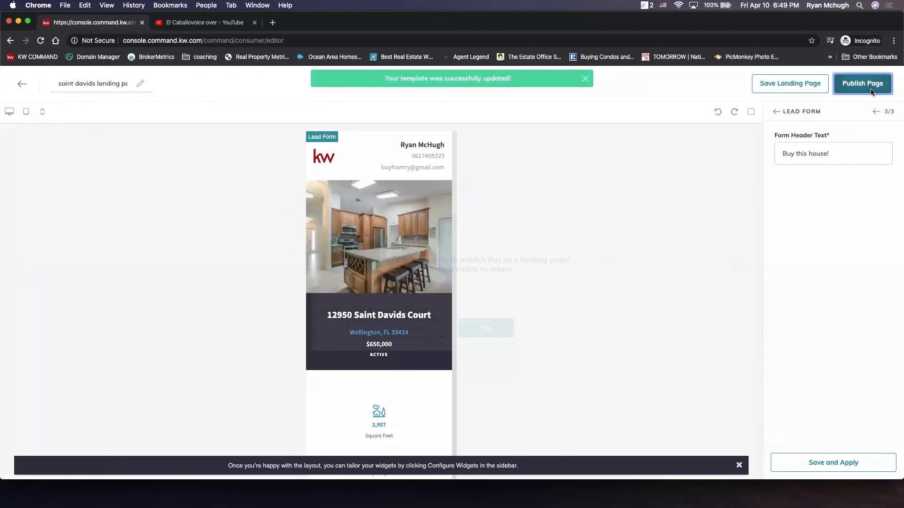
pyautogui.click(490, 328)
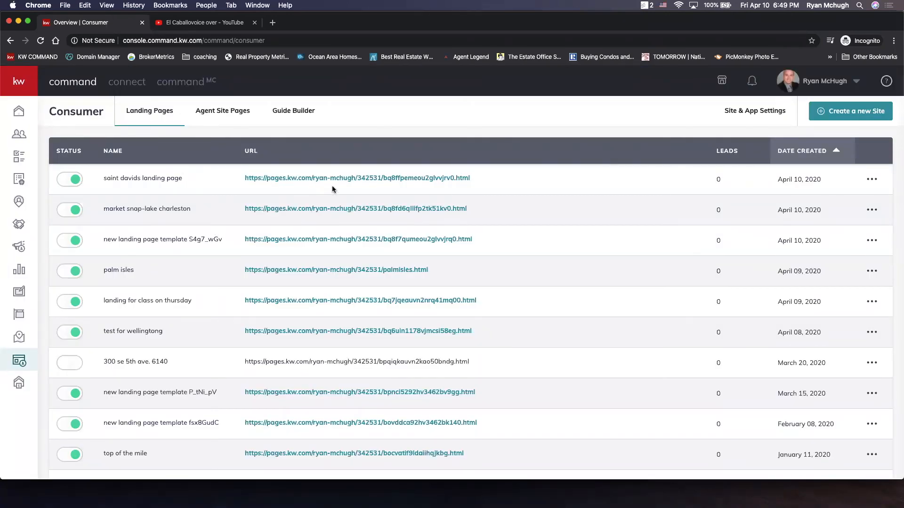
# Step: Open the published saint davids landing page from its URL and review it from the header down to the lead form
pyautogui.click(347, 179)
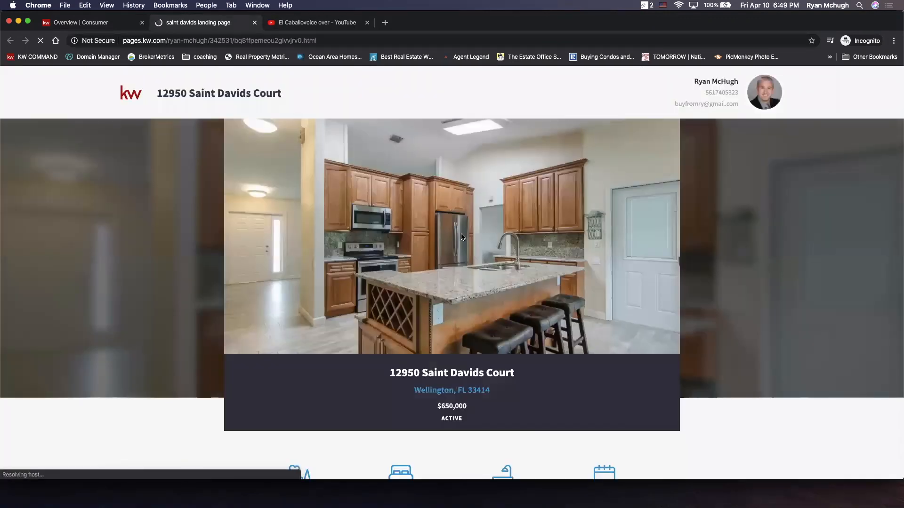
pyautogui.scroll(-3, 690, 332)
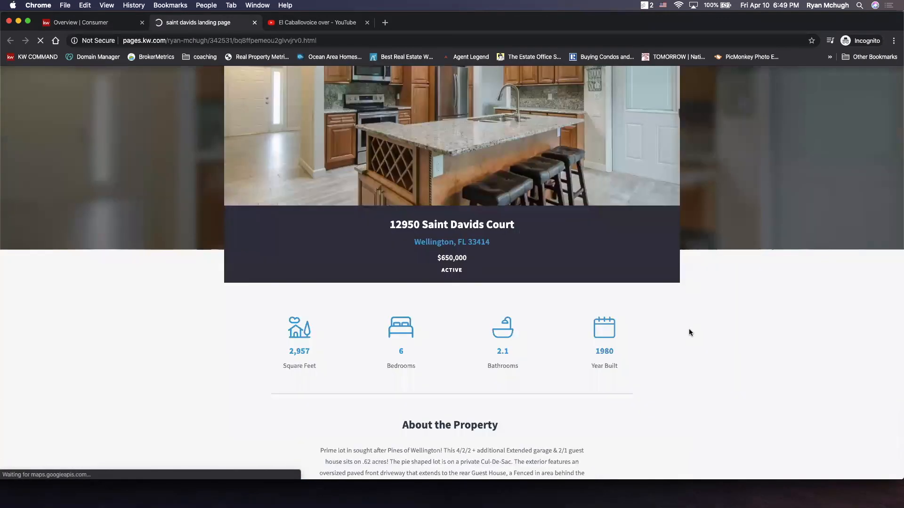
pyautogui.scroll(-15, 688, 329)
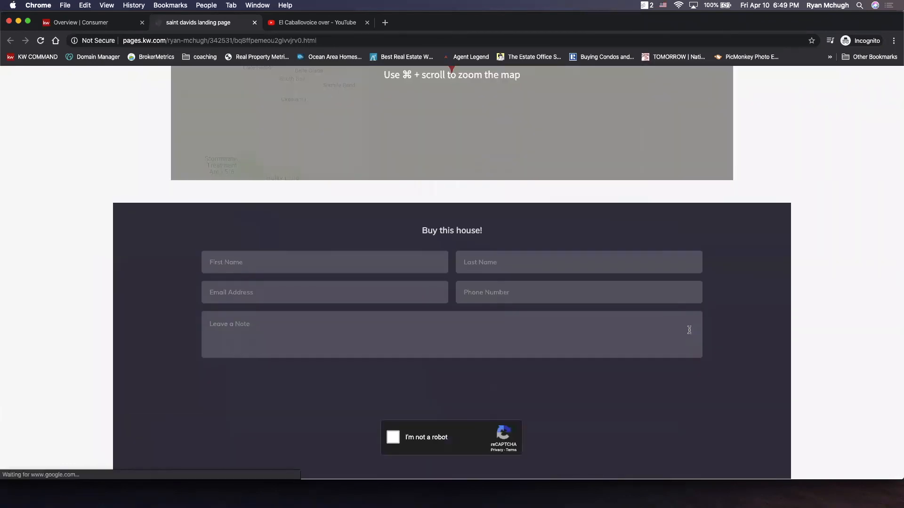